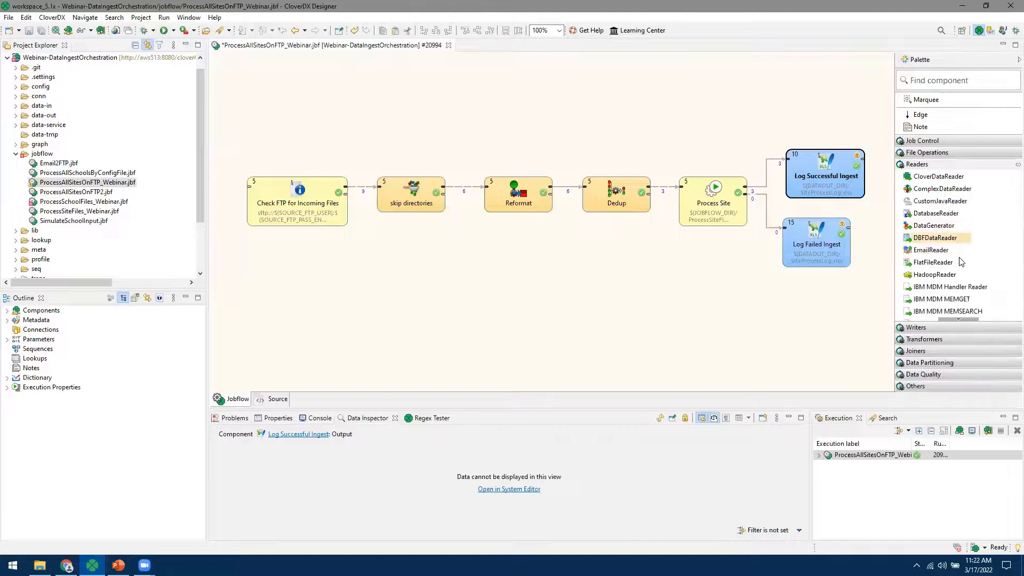
scroll(961, 262, down, 3)
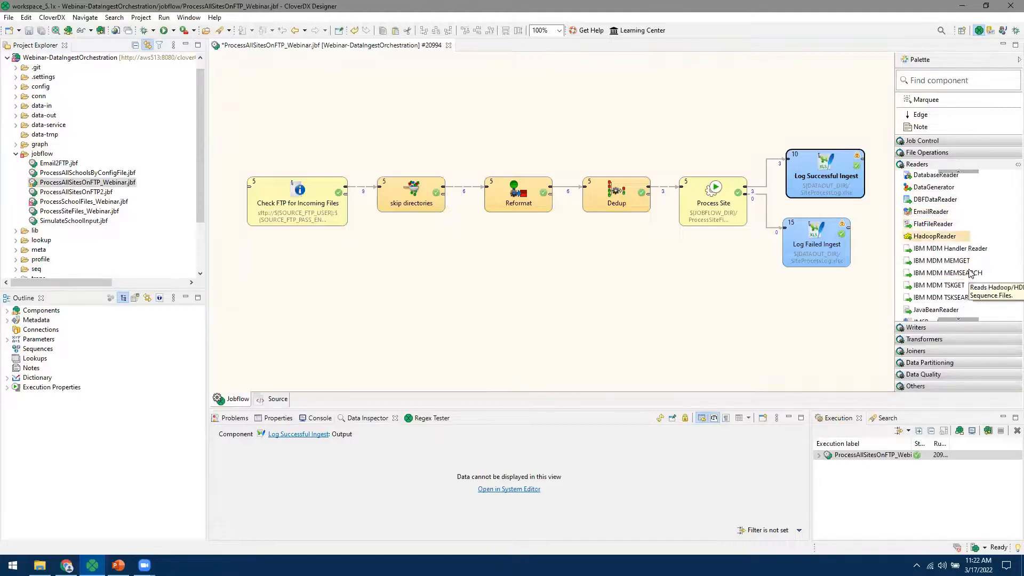
drag(940, 228, 414, 293)
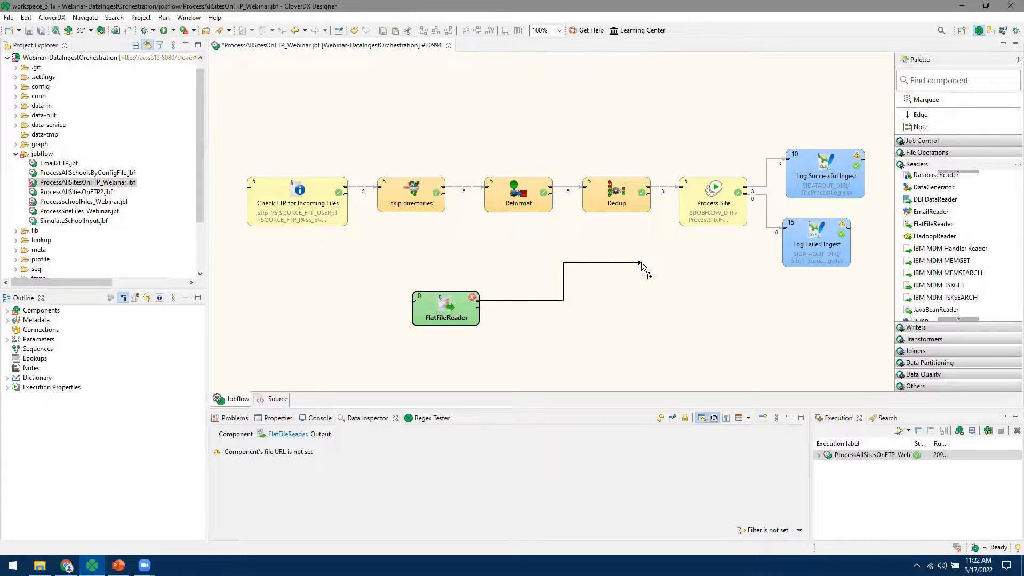
click(614, 308)
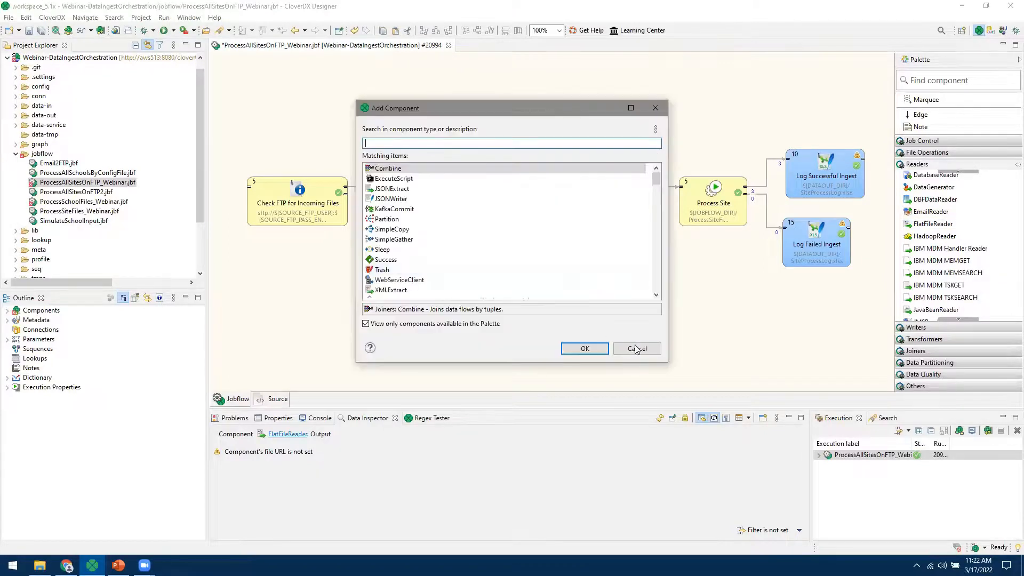
click(637, 349)
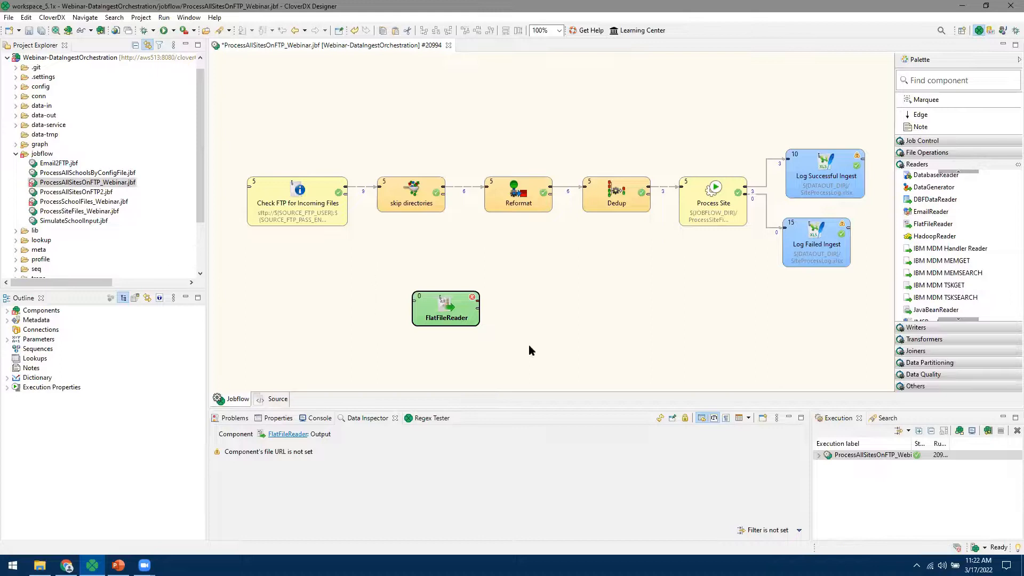
key(Delete)
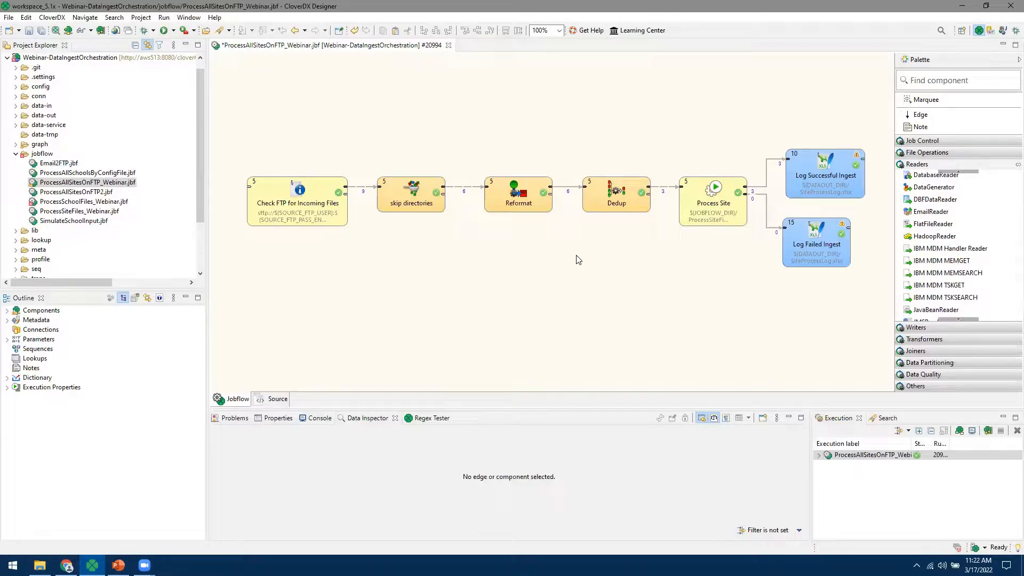
- Show the Console log and highlight the run's 23 secs duration and 14:37:57 finish time
click(320, 418)
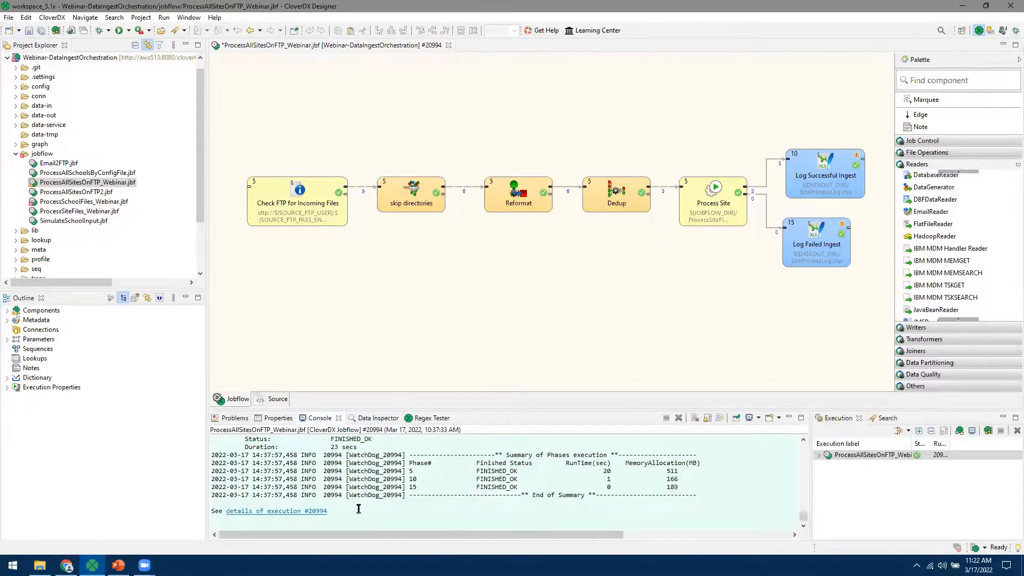
scroll(384, 502, up, 1)
drag(330, 478, 361, 479)
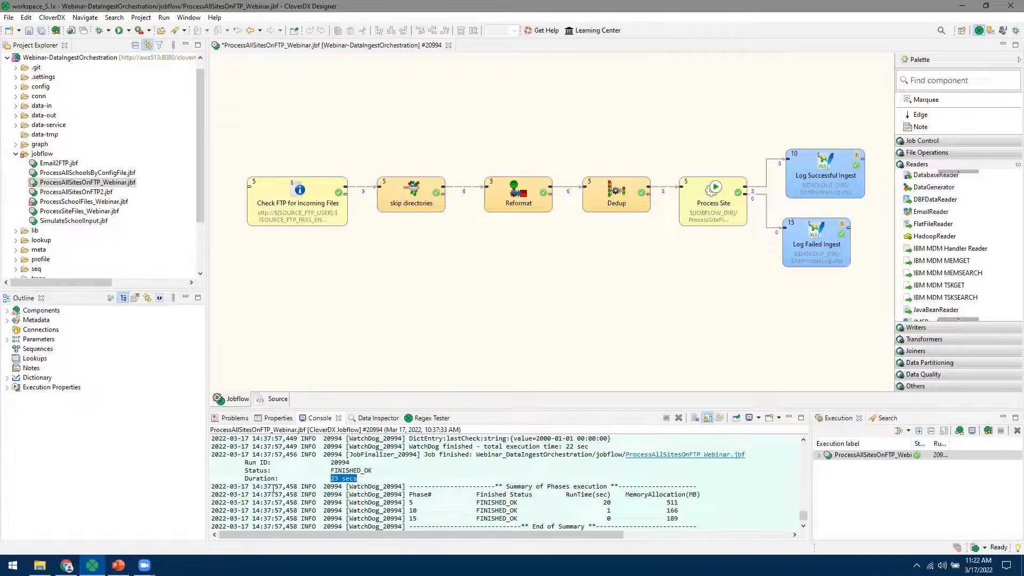
drag(253, 486, 283, 486)
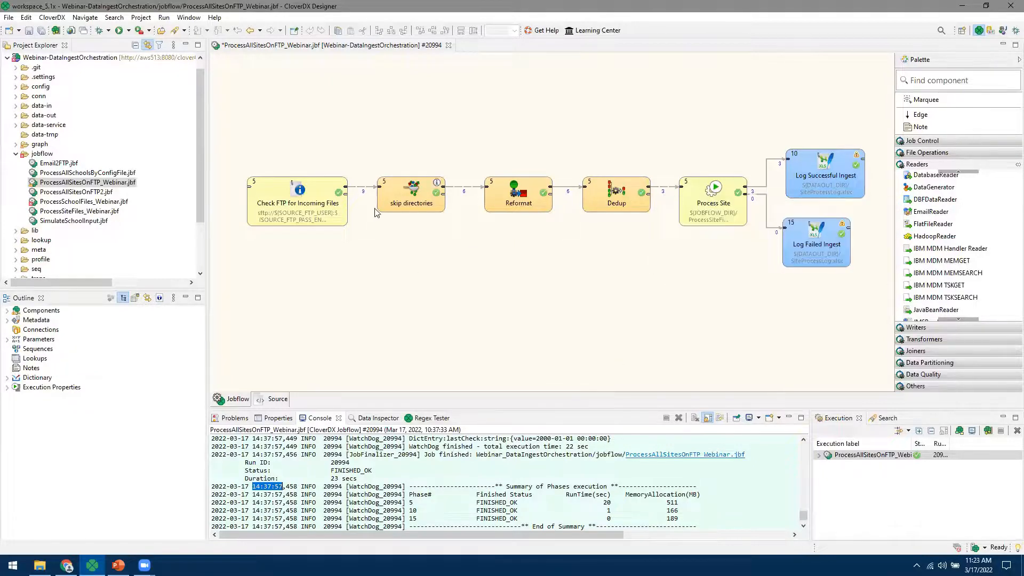
- Inspect edge records from Check FTP to skip directories, then from Dedup to Process Site
click(365, 193)
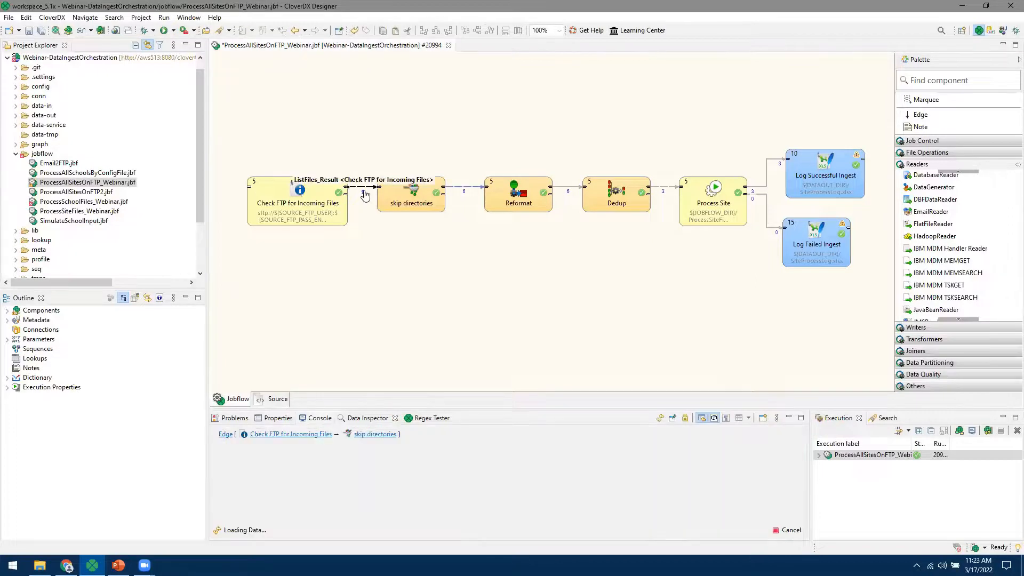
scroll(472, 471, down, 3)
scroll(472, 471, up, 3)
drag(543, 517, 434, 519)
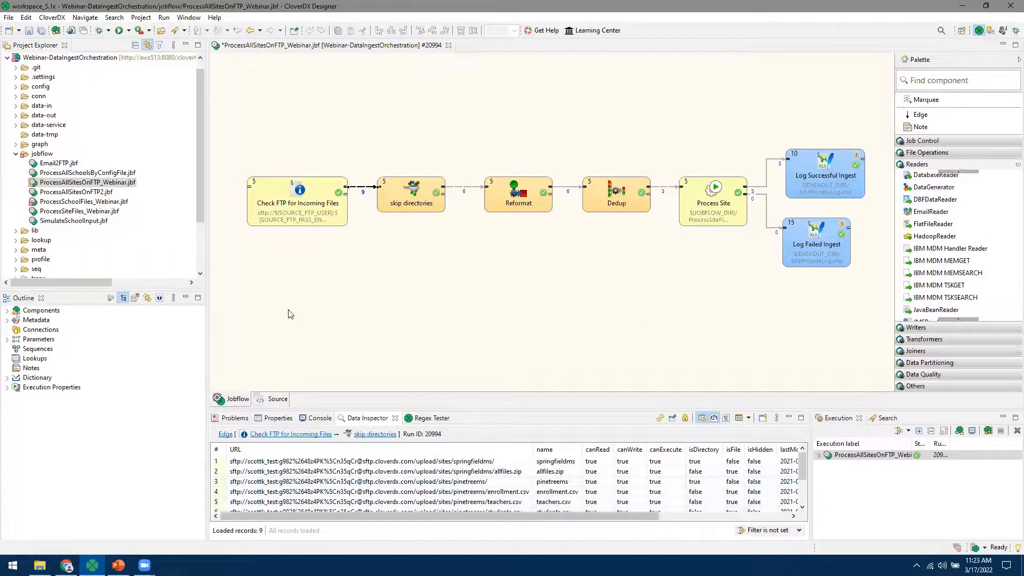
click(663, 187)
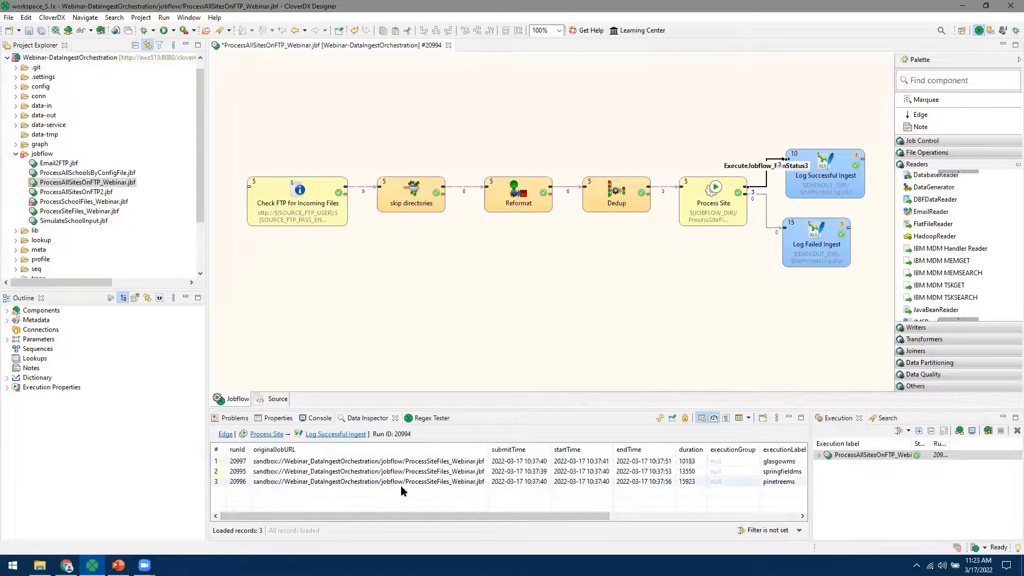
- Confirm the three site runs' OK status, collapse the jobflow folder, and maximize the CloverDX Server login window
drag(593, 517, 768, 519)
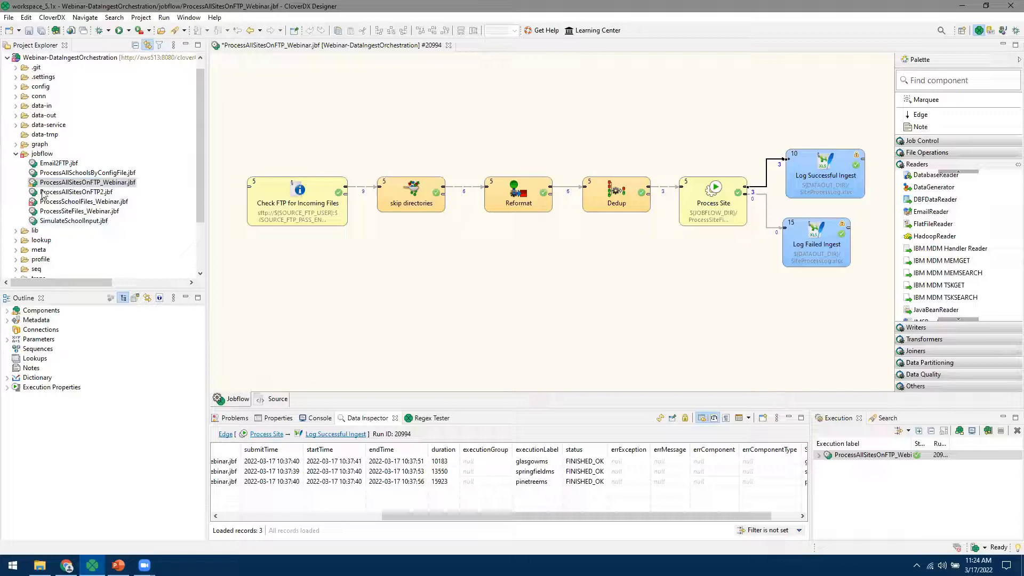
click(15, 154)
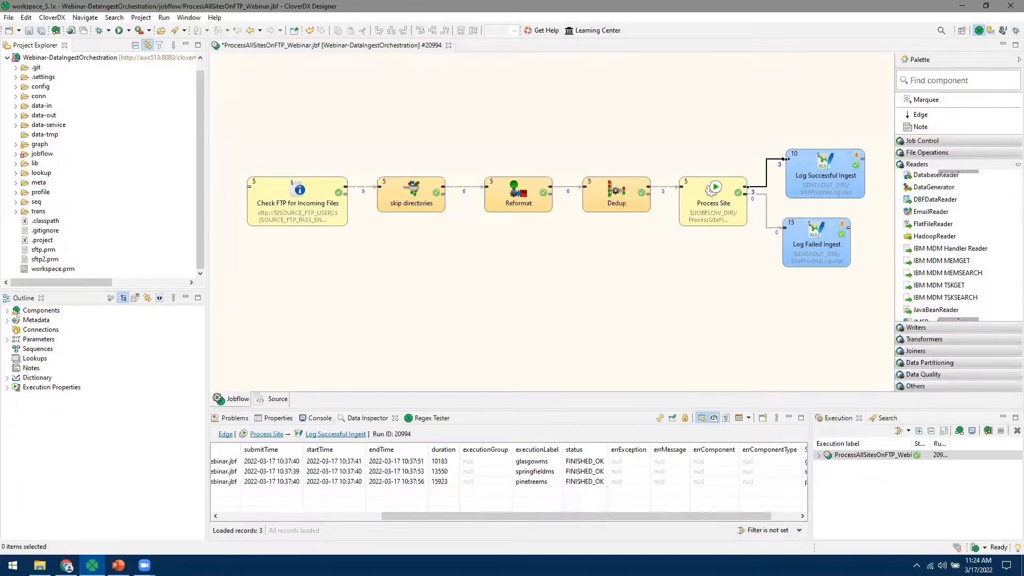
drag(1023, 8, 1023, 55)
drag(684, 25, 686, 24)
click(905, 16)
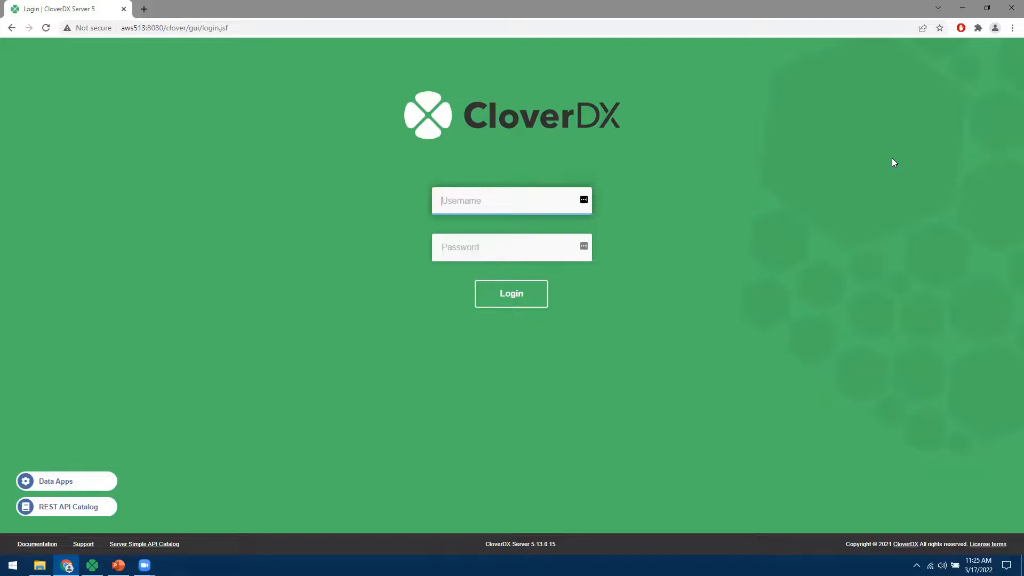
- Log in to CloverDX Server with the username and password, then open Monitoring
text(clover)
key(Tab)
text(clove)
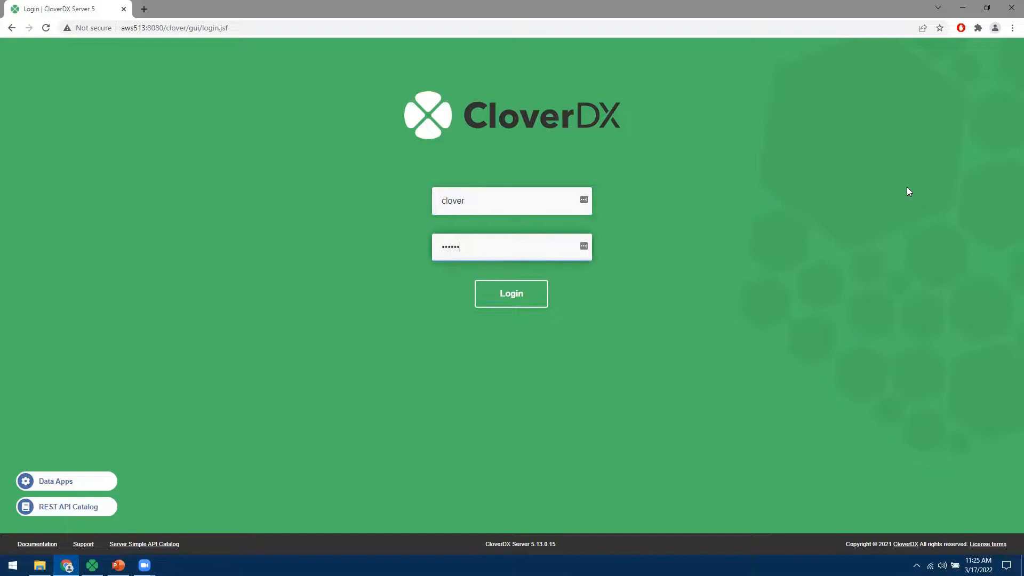
click(535, 306)
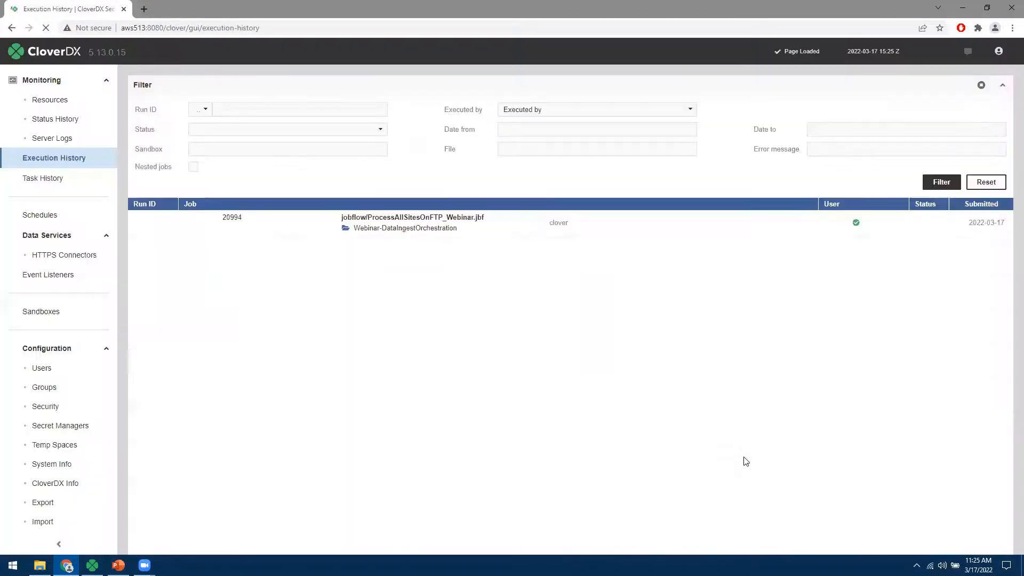
click(43, 83)
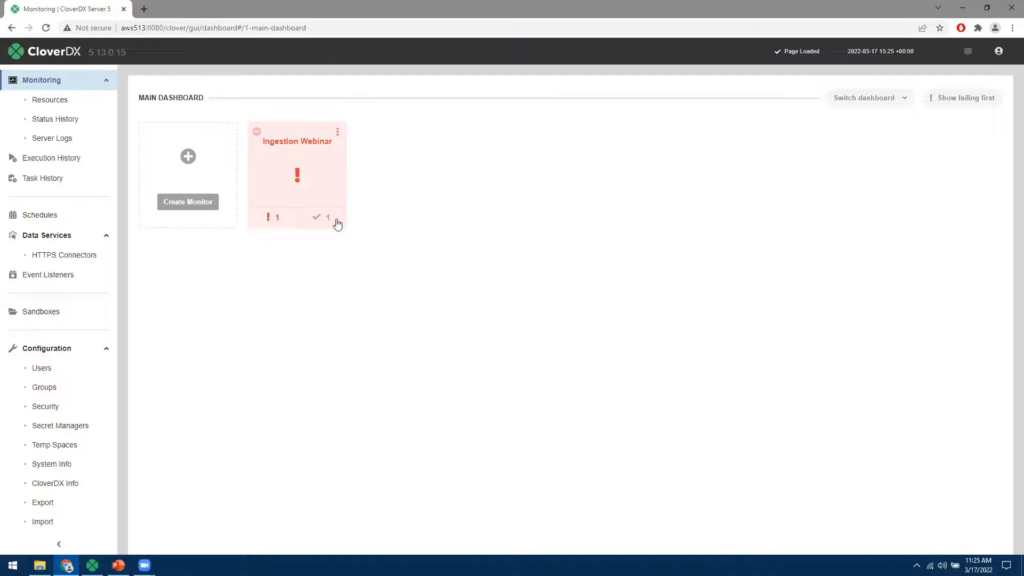
- Mark the IngestOrchestrationWebinarListener connection refused error as resolved and close the Ingestion Webinar details
click(278, 222)
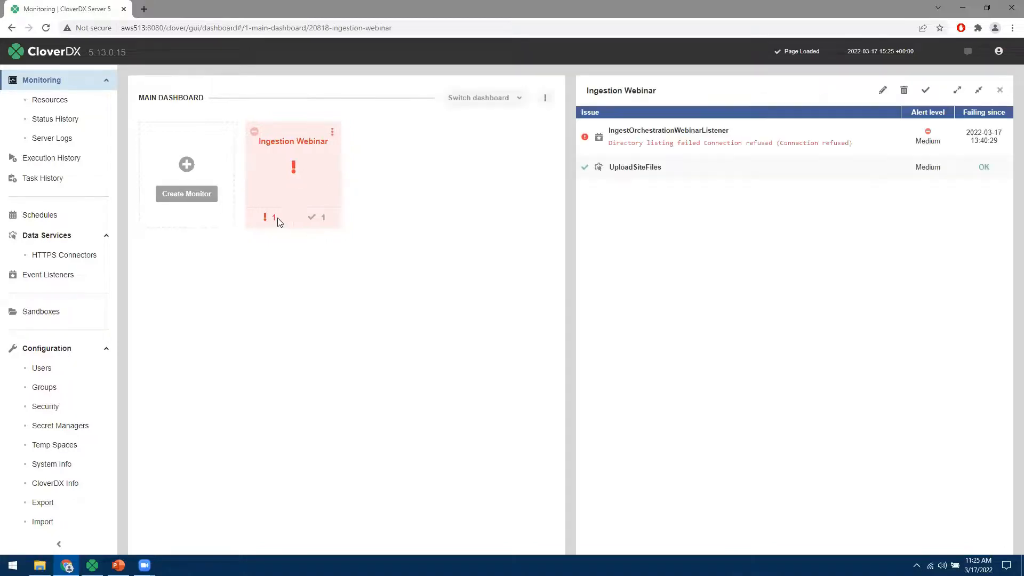
click(722, 148)
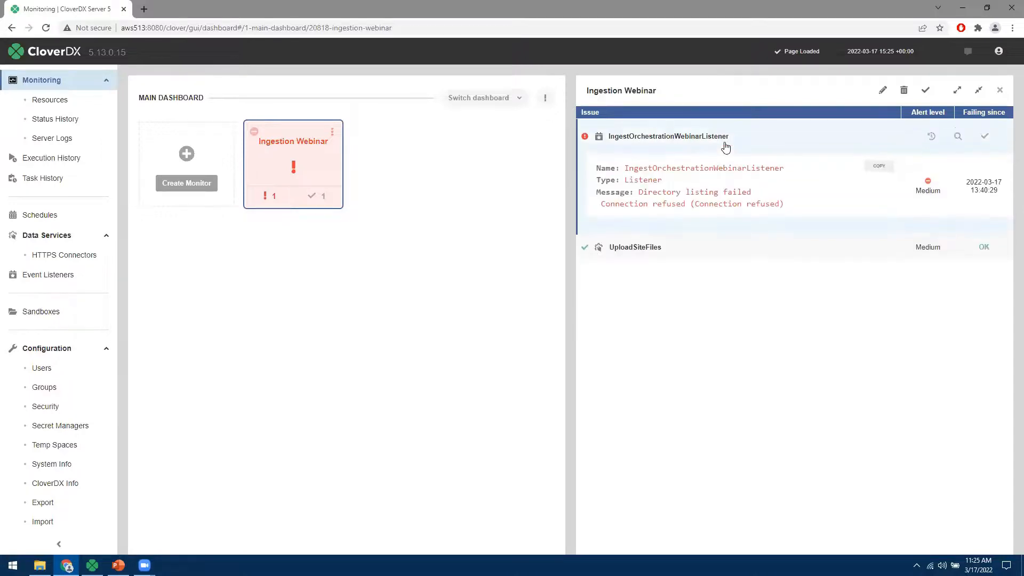
drag(642, 206, 774, 205)
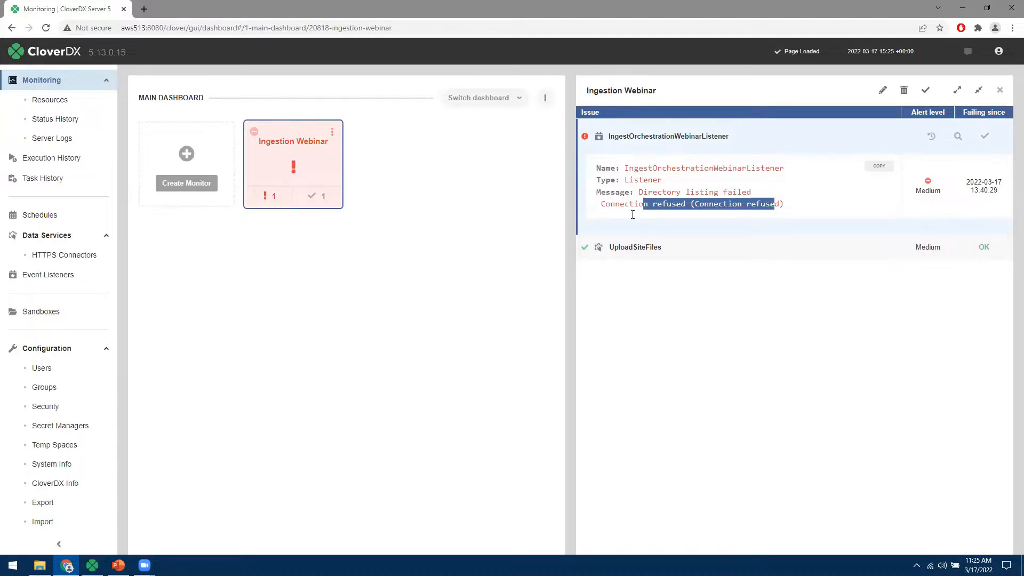
click(985, 138)
click(1001, 90)
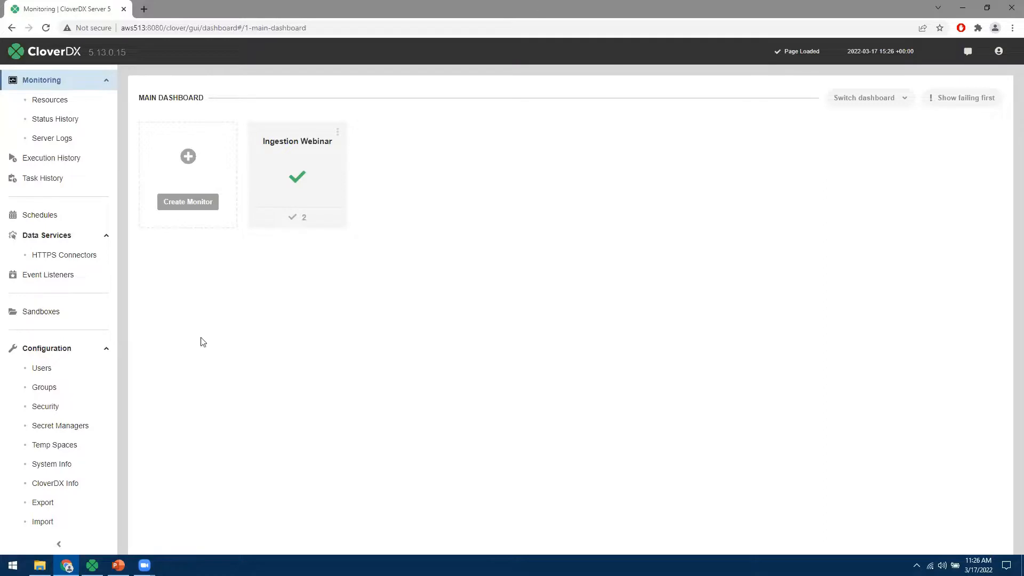
- Open ProcessAllSchoolsByConfigFile.jbf from the Webinar-DataIngestOrchestration sandbox in the job inspector
click(34, 314)
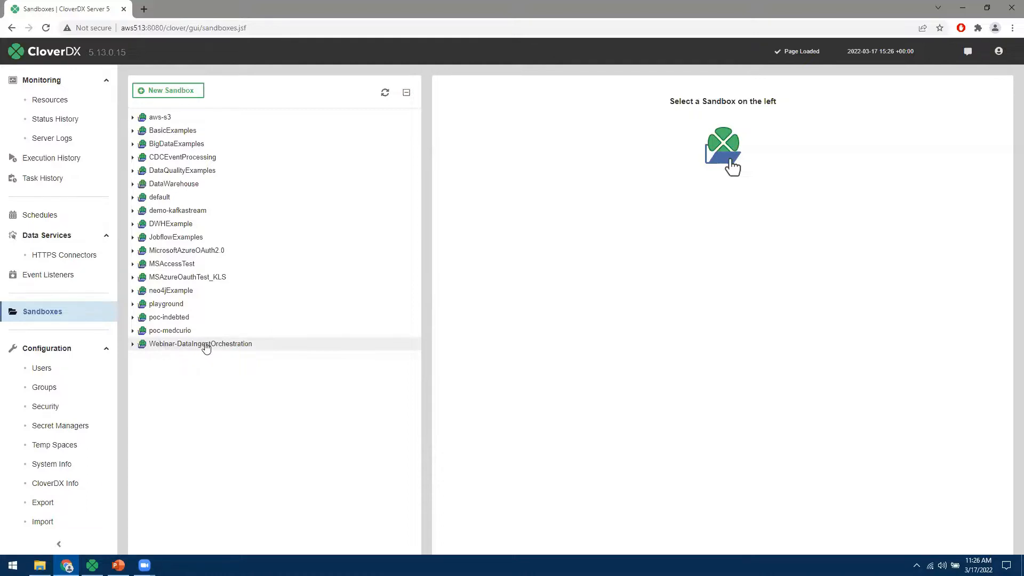
click(133, 344)
click(141, 465)
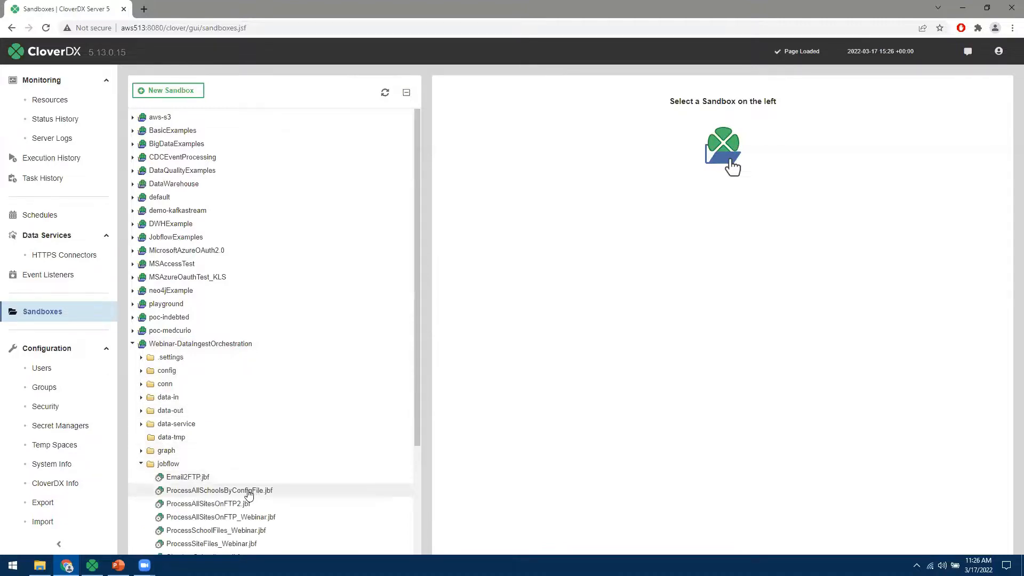
click(248, 494)
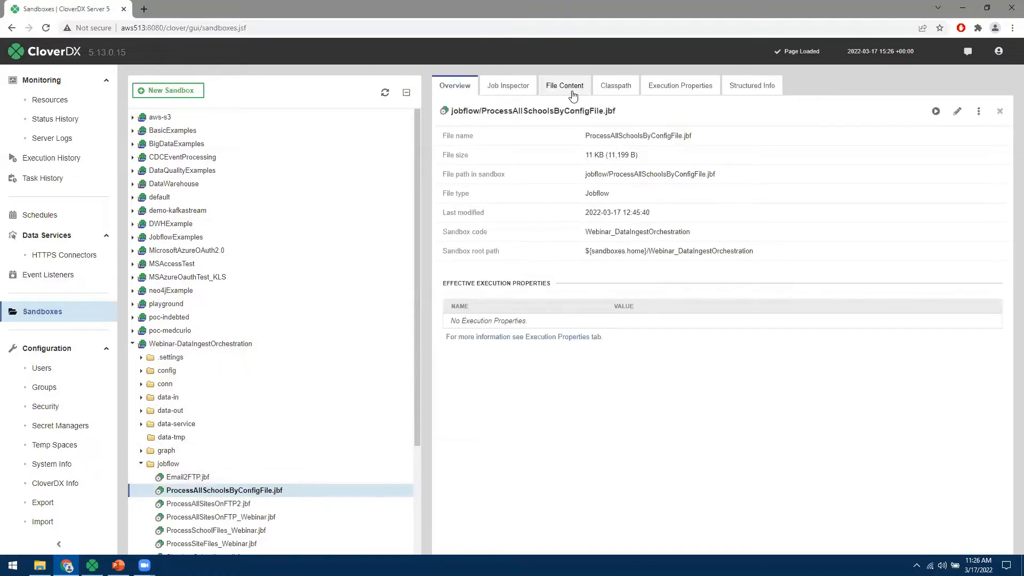
click(511, 88)
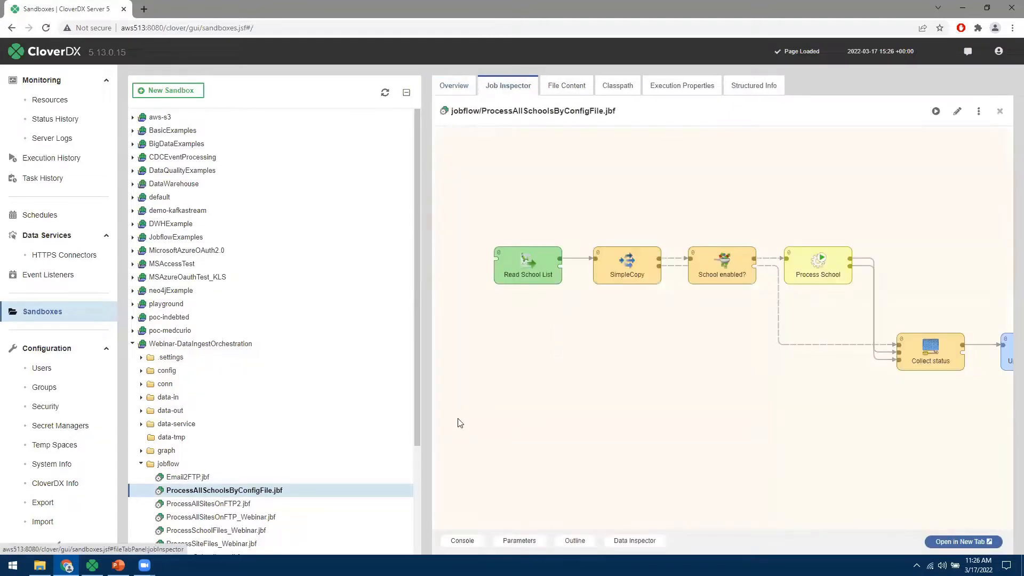
- Pan the graph to Update Run Status, collapse the sandbox, and list the event listeners
drag(783, 461, 753, 441)
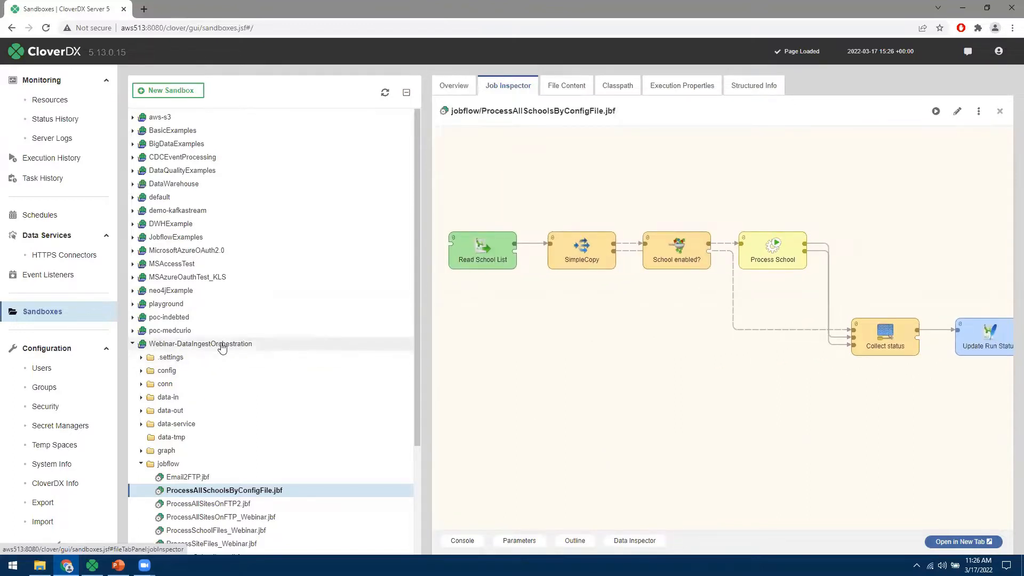
click(133, 345)
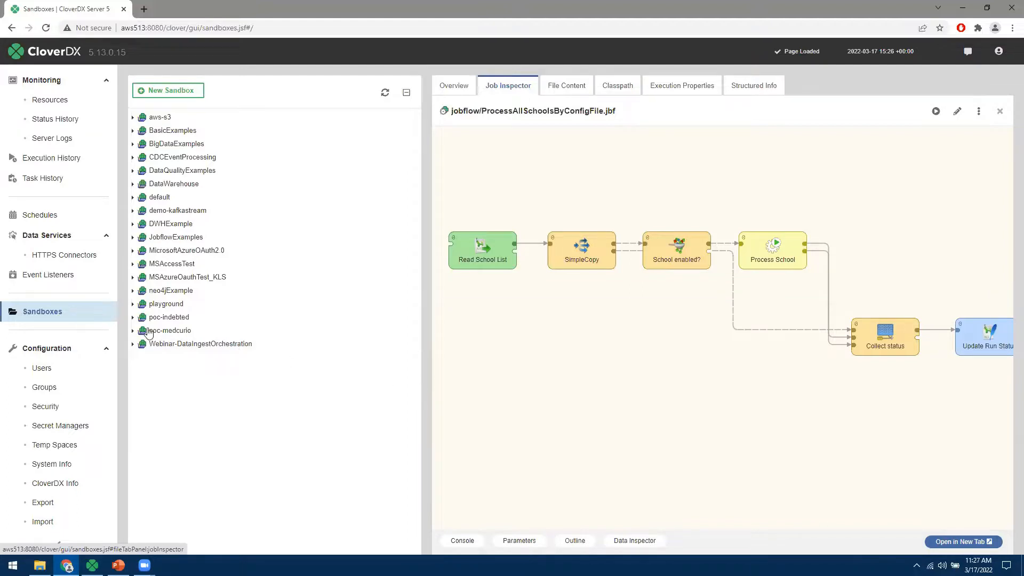
click(57, 280)
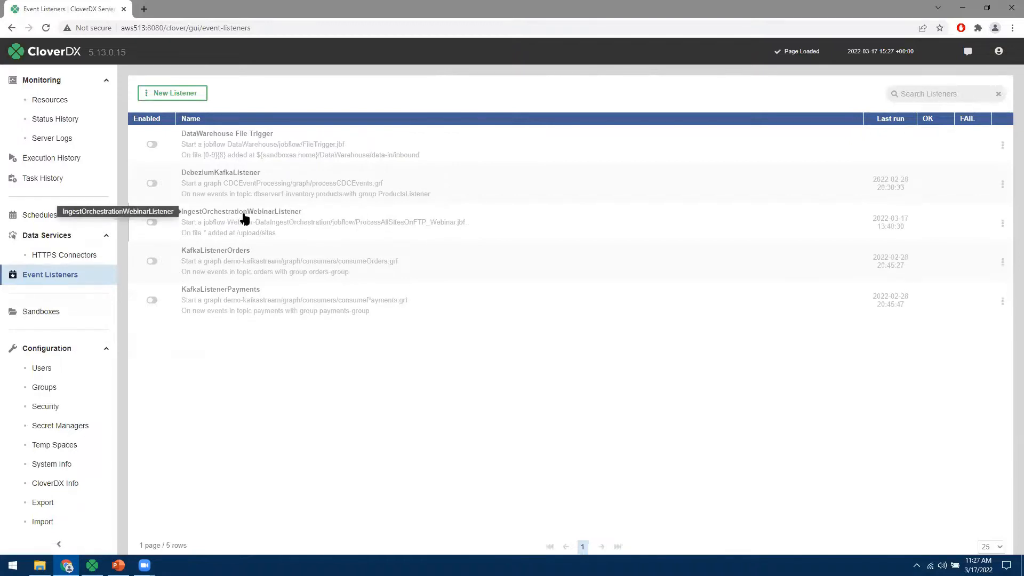
- Open IngestOrchestrationWebinarListener's settings and review its SFTP host and /upload/sites path
click(244, 218)
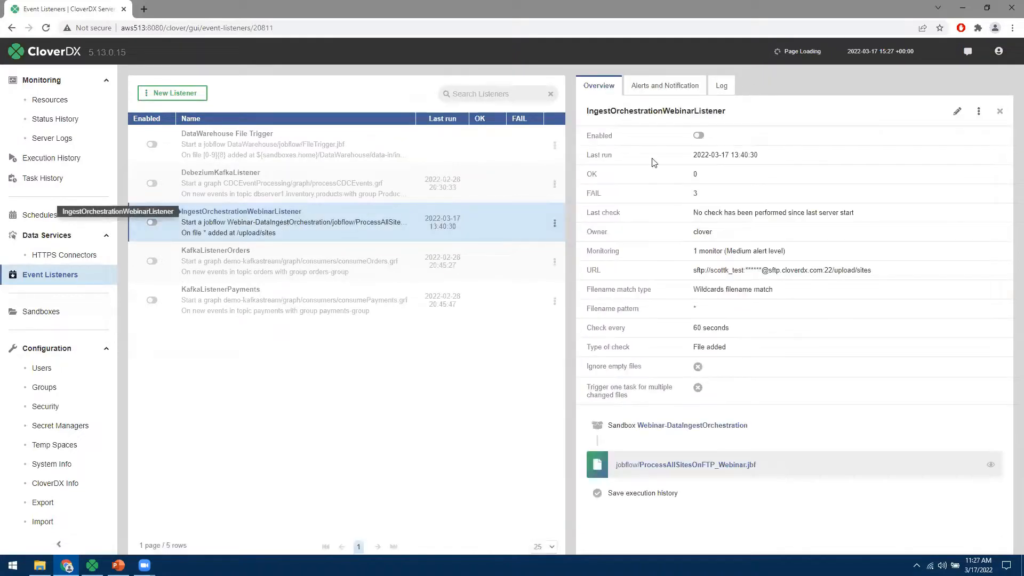
click(957, 111)
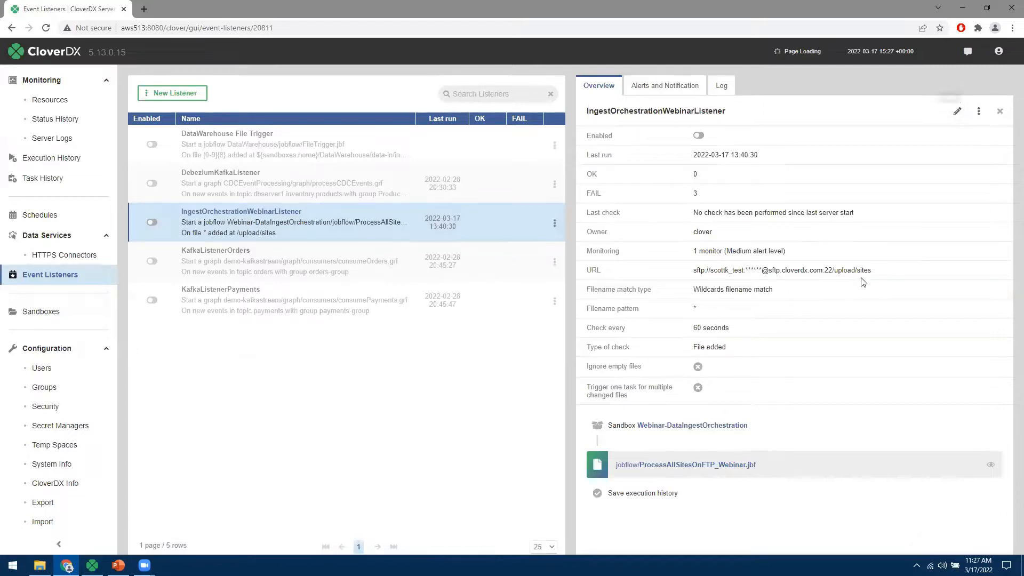
drag(775, 287, 680, 297)
drag(739, 340, 677, 346)
scroll(604, 307, down, 4)
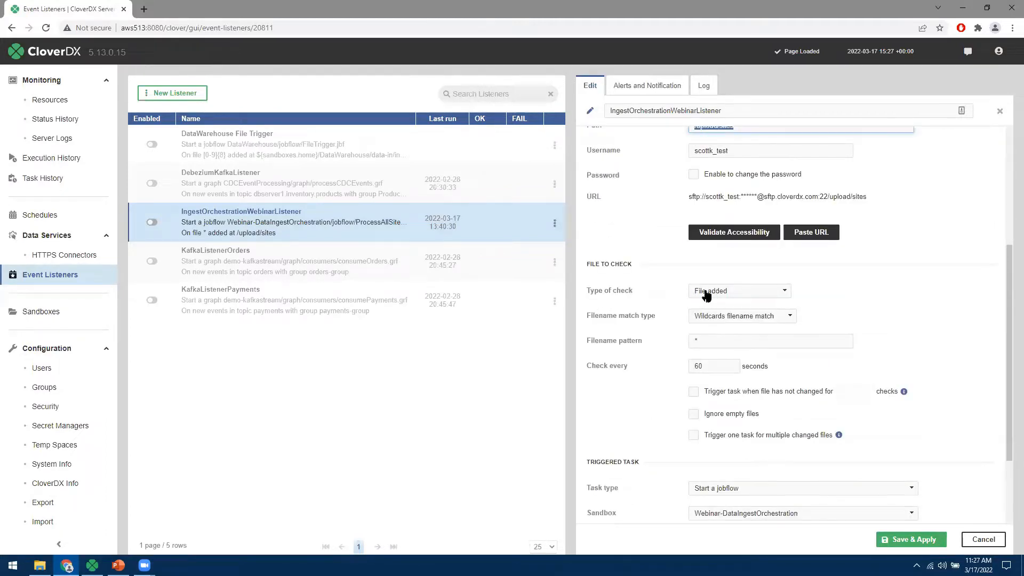
scroll(654, 293, down, 2)
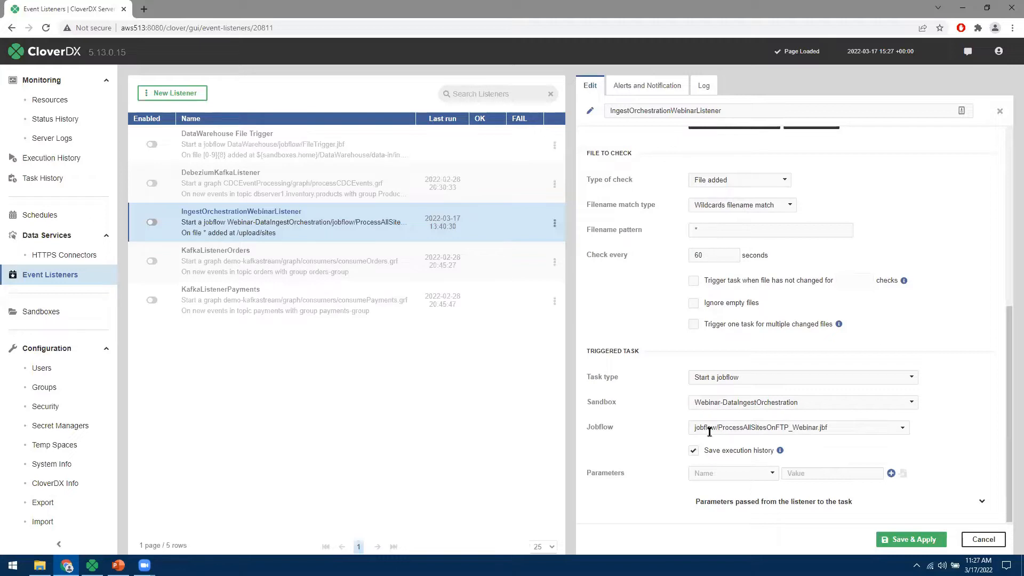
- Review the triggered jobflow path and filename pattern, then go to Schedules without saving
drag(694, 429, 837, 437)
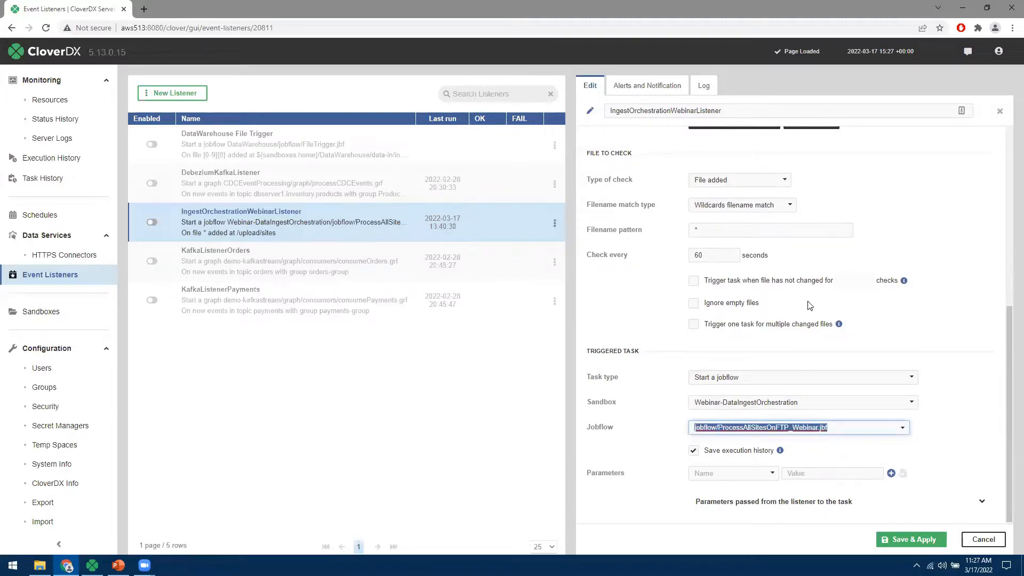
scroll(810, 307, up, 6)
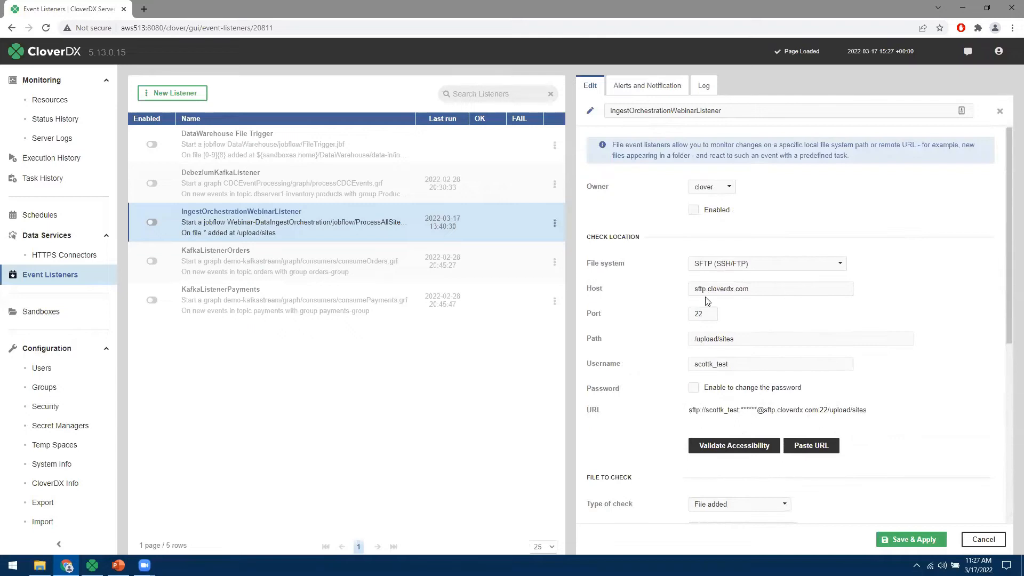
drag(736, 338, 697, 342)
scroll(652, 325, down, 4)
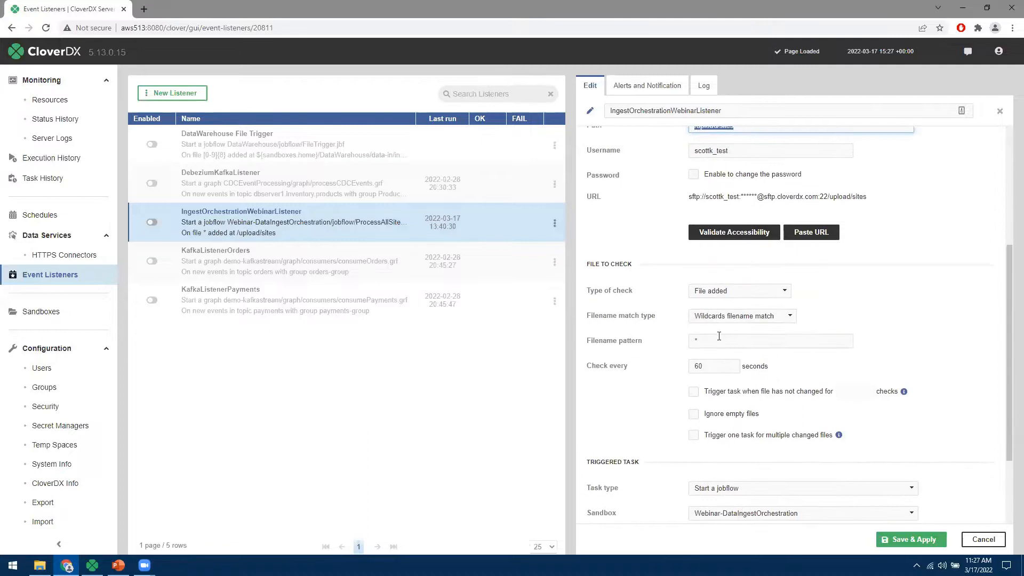
click(670, 340)
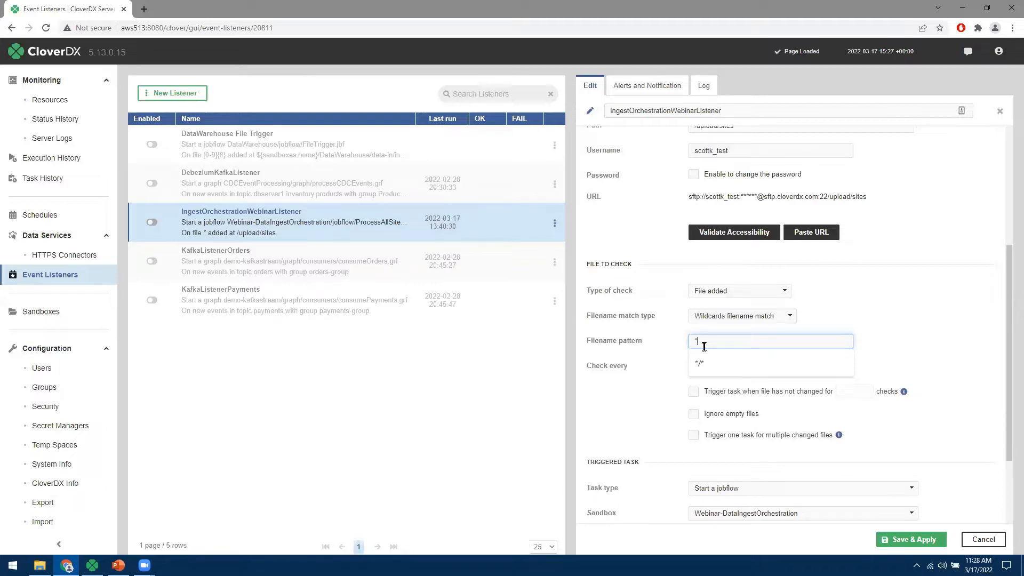
click(44, 215)
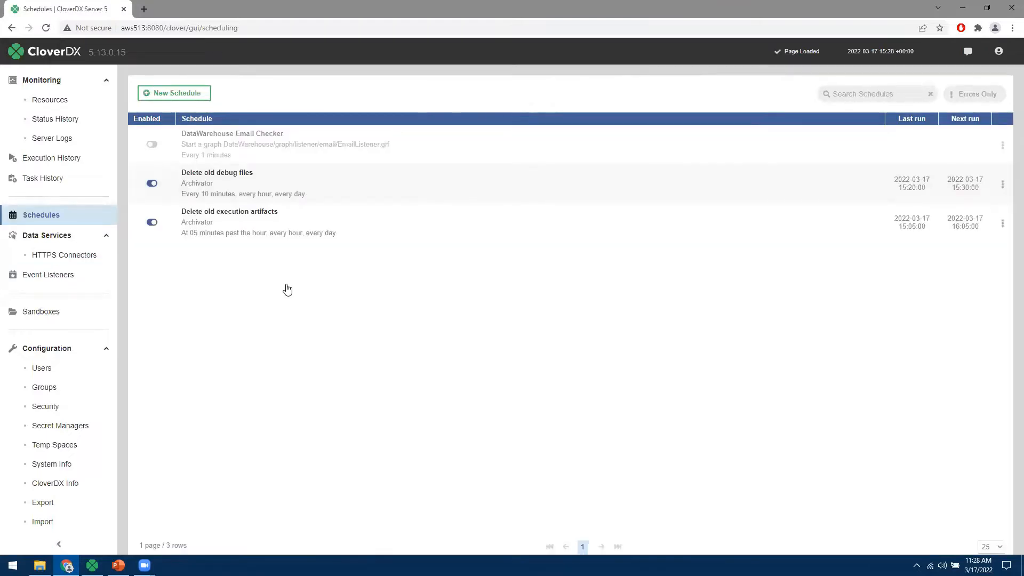
- Try a Timetable periodicity in a new schedule's cron helper, cancel it, and open Execution History
click(175, 94)
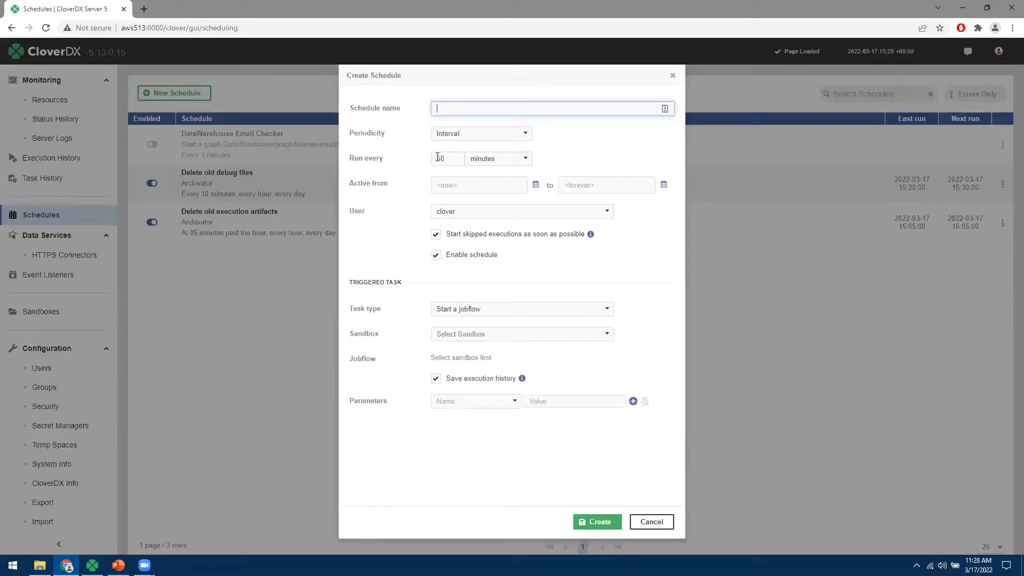
click(475, 134)
click(454, 175)
click(450, 200)
click(476, 200)
click(505, 200)
click(526, 200)
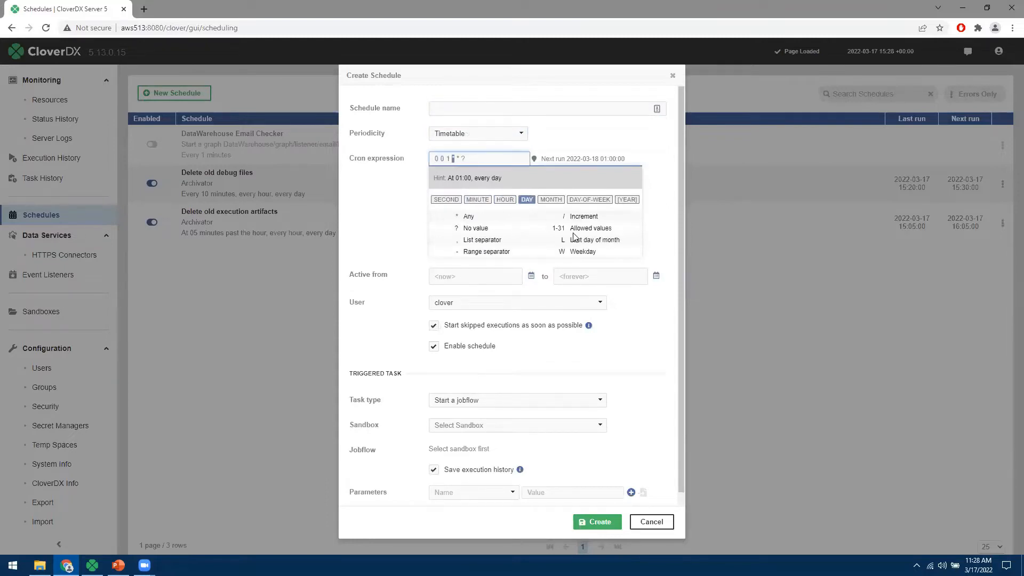
click(652, 523)
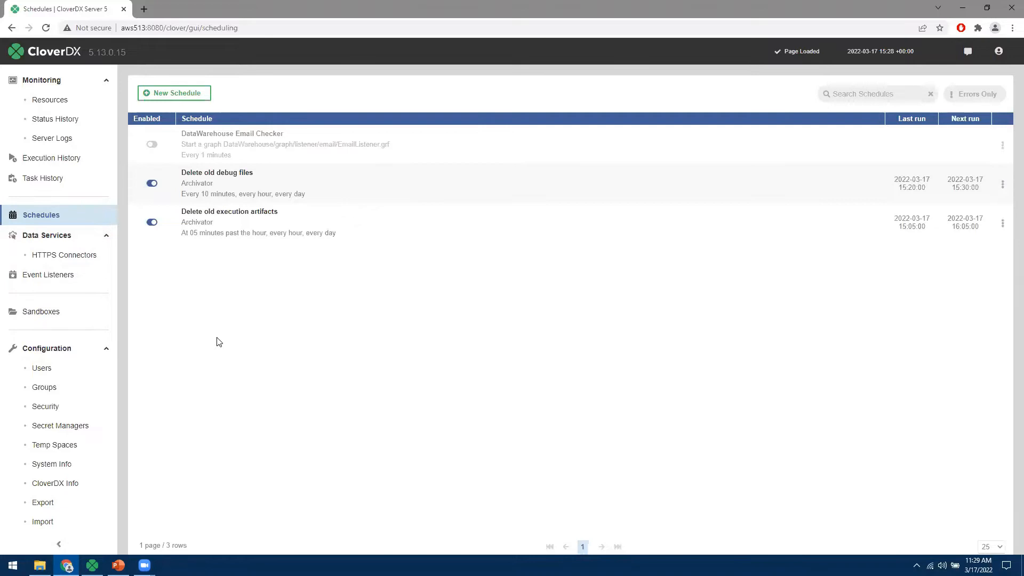
click(44, 163)
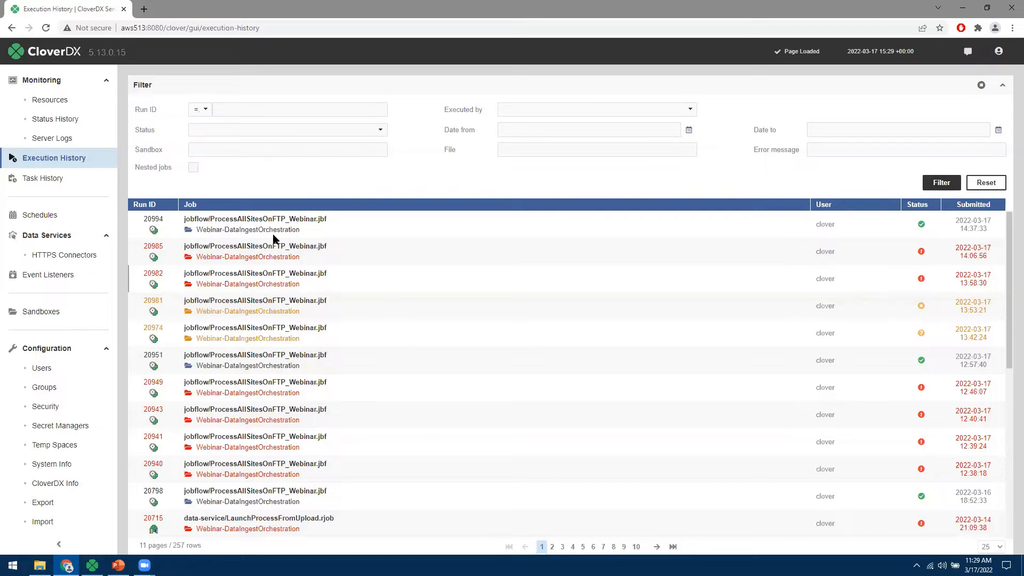
- Open run 20994, check its 23 secs duration and log, then view its job graph
click(239, 224)
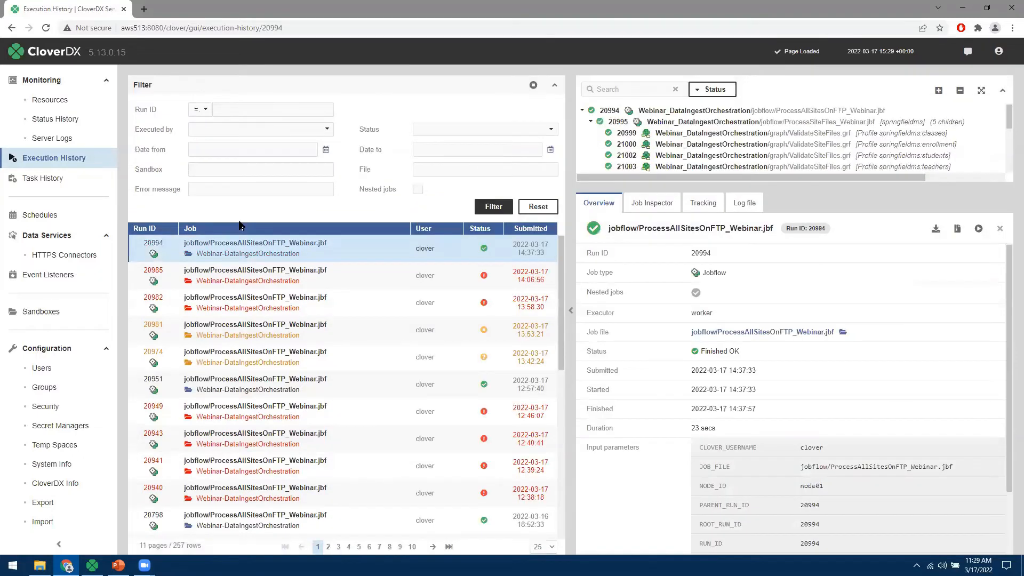
triple_click(714, 428)
scroll(834, 409, down, 2)
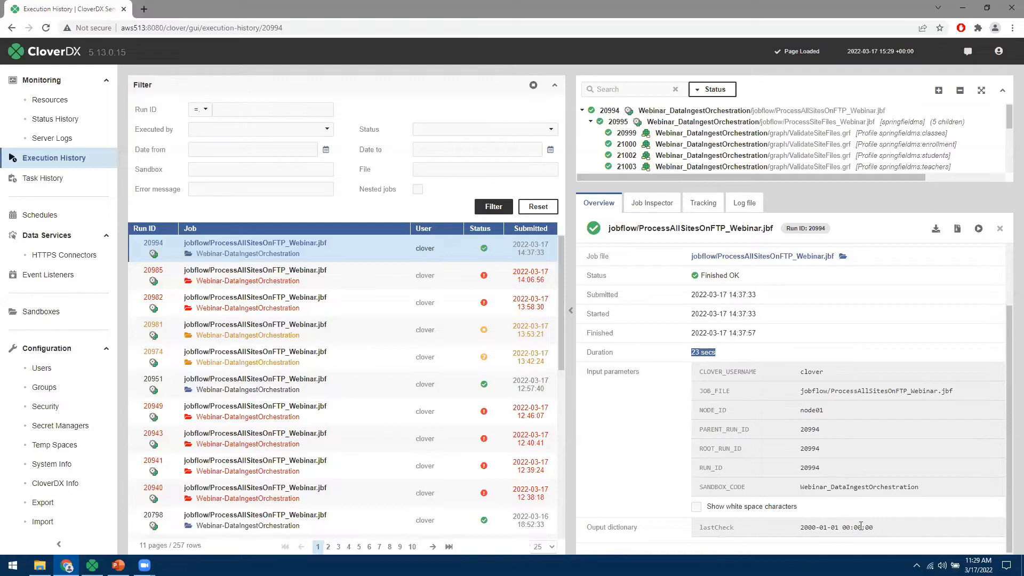
click(745, 204)
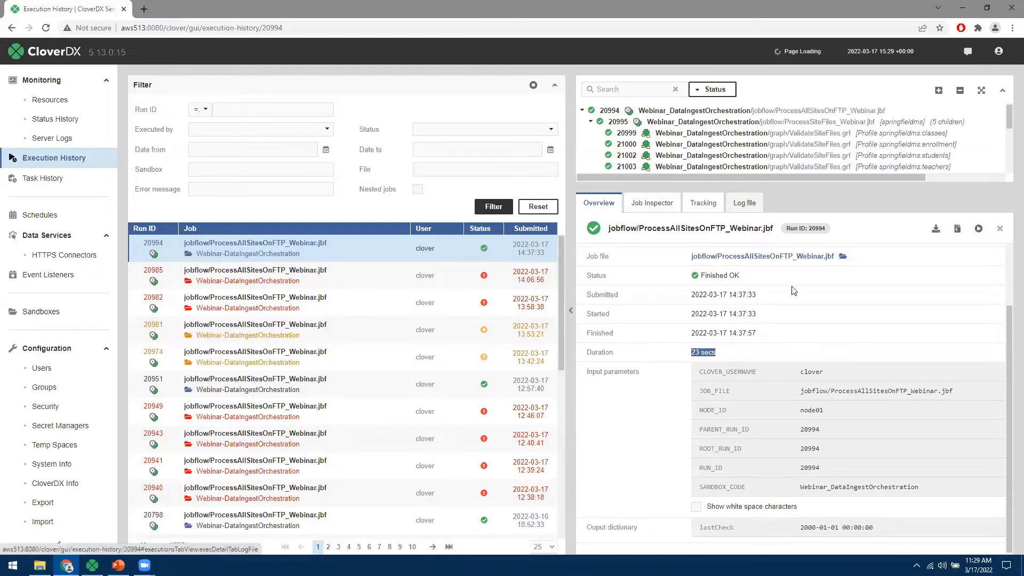
scroll(817, 409, down, 4)
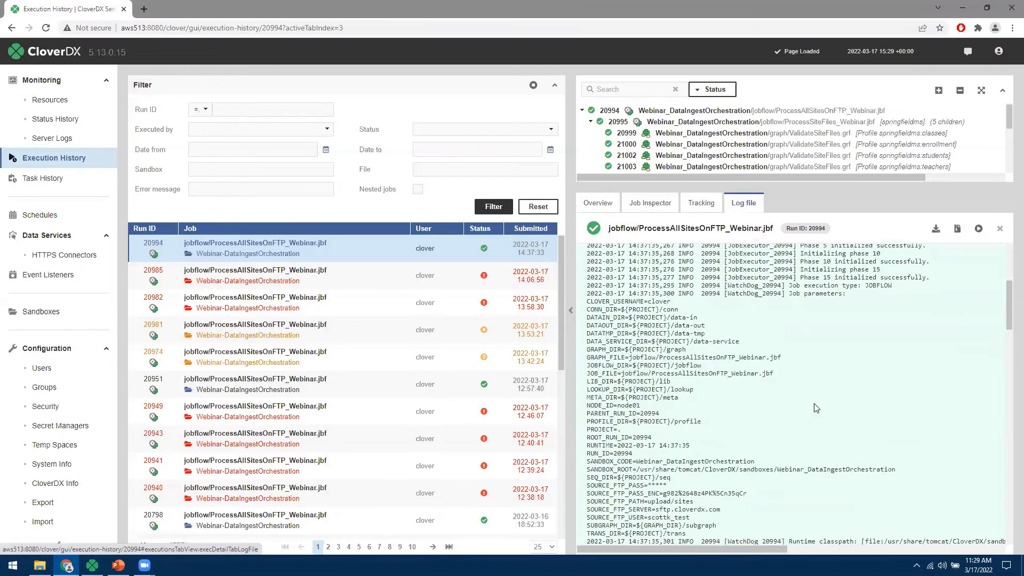
scroll(816, 409, up, 4)
click(656, 207)
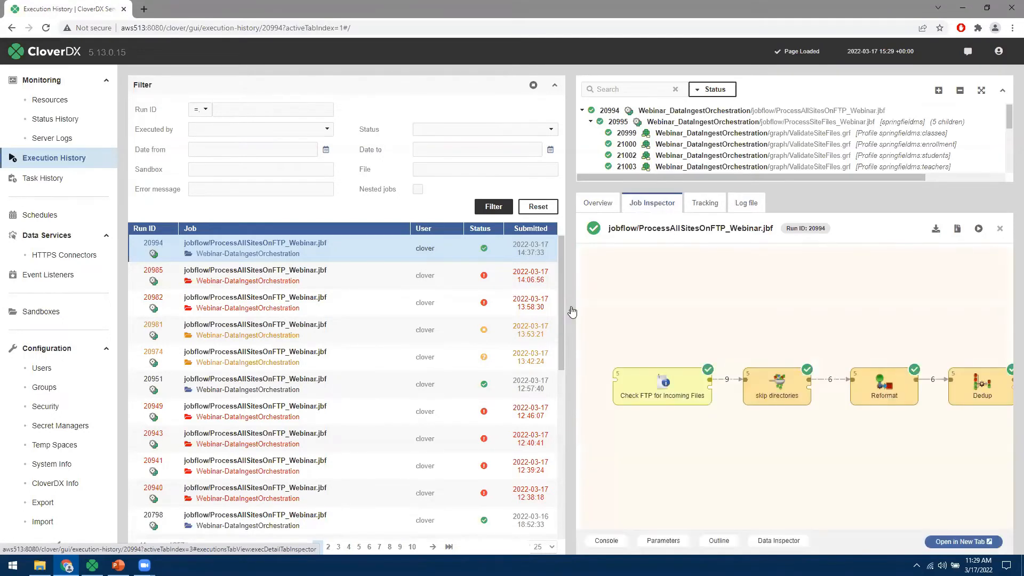
- Collapse the run list and show child run 20996's ProcessSiteFiles_Webinar.jbf graph for pinetreems
click(571, 308)
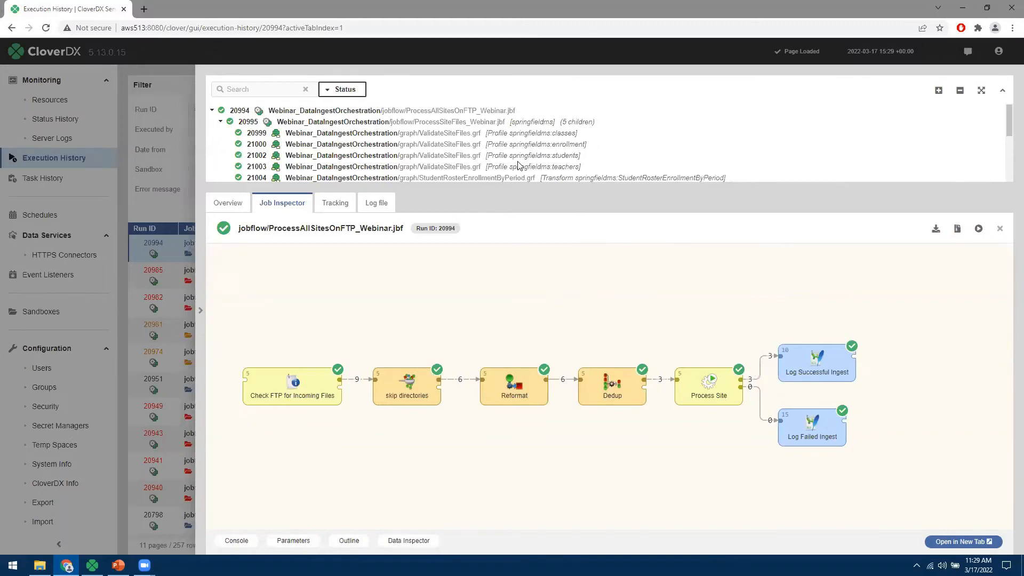
scroll(481, 129, down, 2)
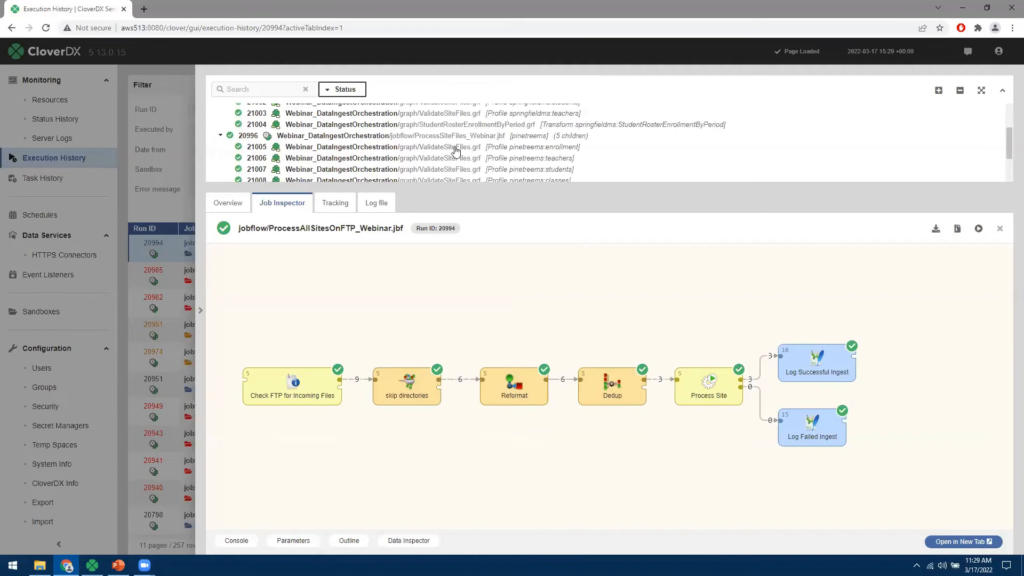
click(441, 139)
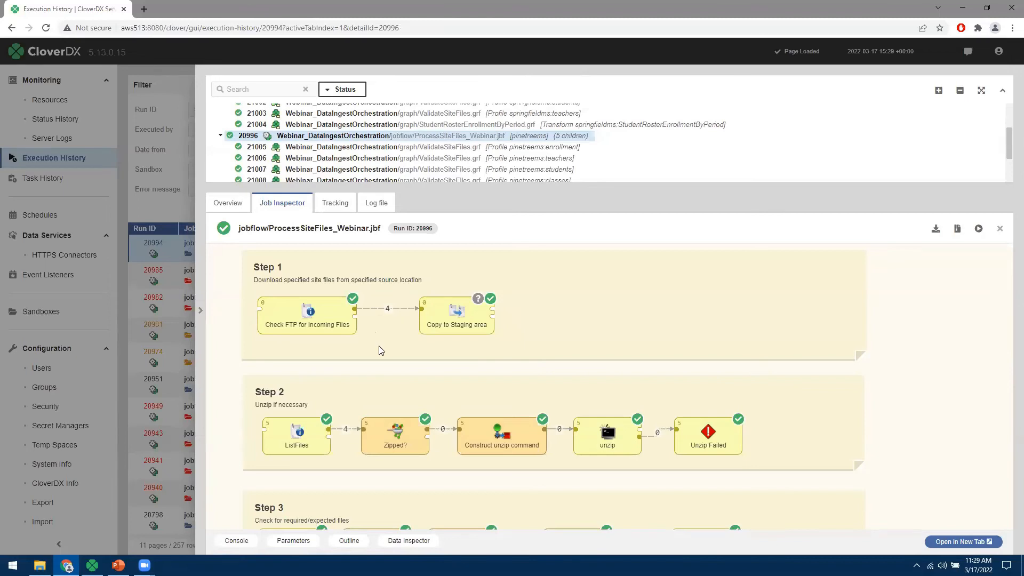
scroll(382, 351, down, 2)
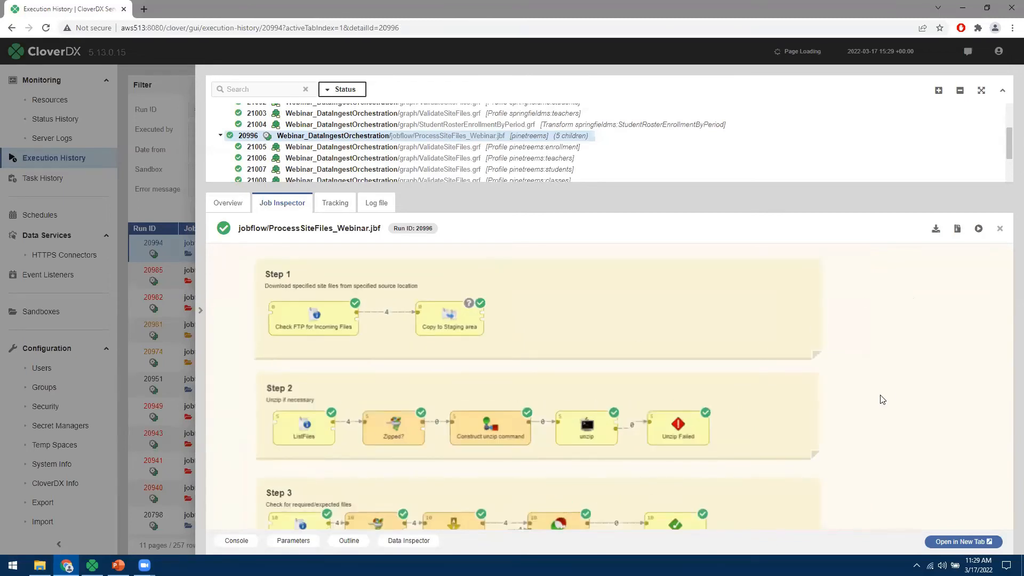